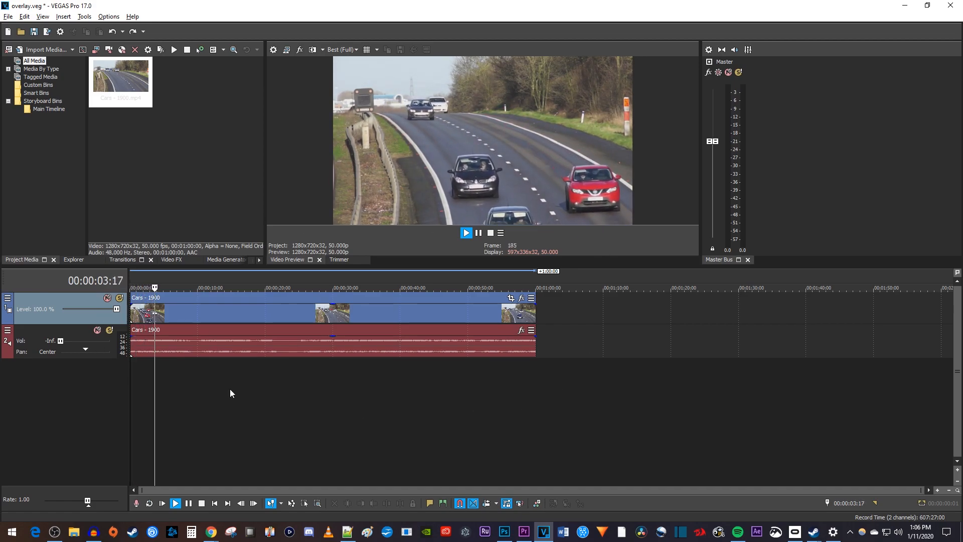
# - Stop playback of the Cars clip and return the cursor to the timeline start
pyautogui.press('space')
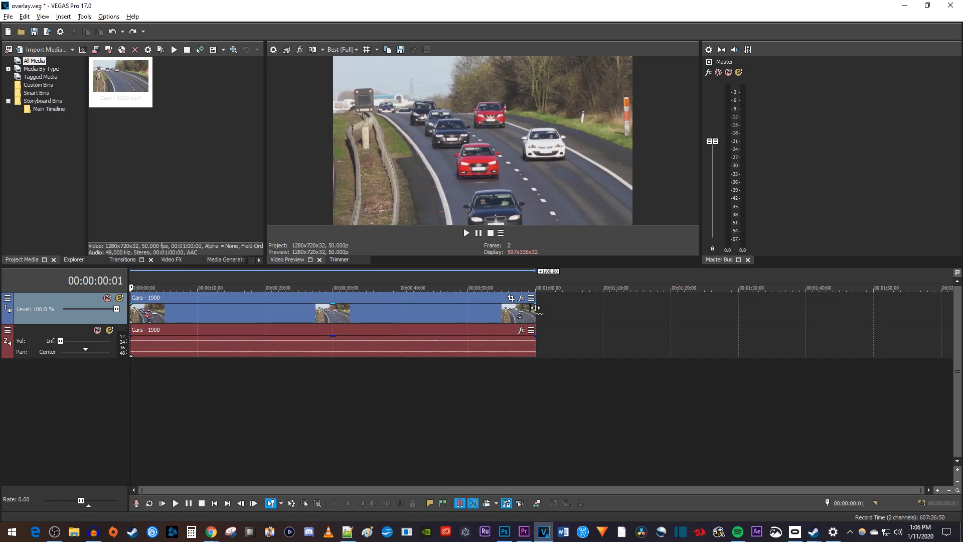
# - Compress the Cars clip to about 400% speed by Ctrl-dragging its right edge, and preview it
pyautogui.moveTo(537, 307); pyautogui.dragTo(235, 315)
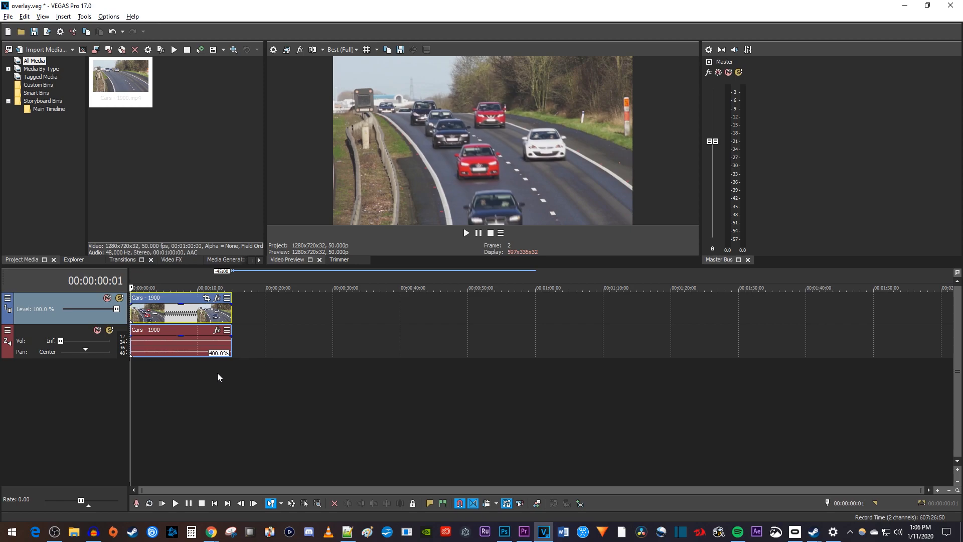
pyautogui.press('space')
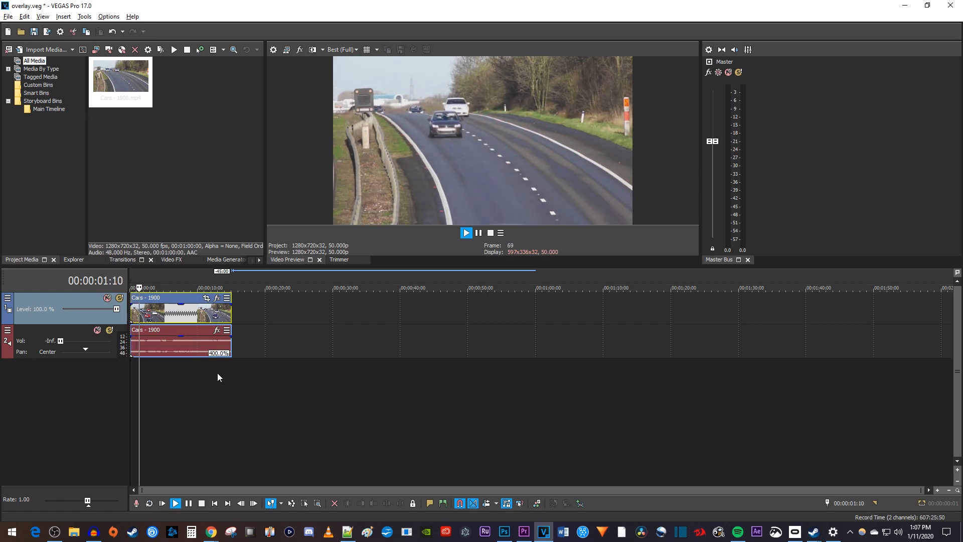
pyautogui.press('space')
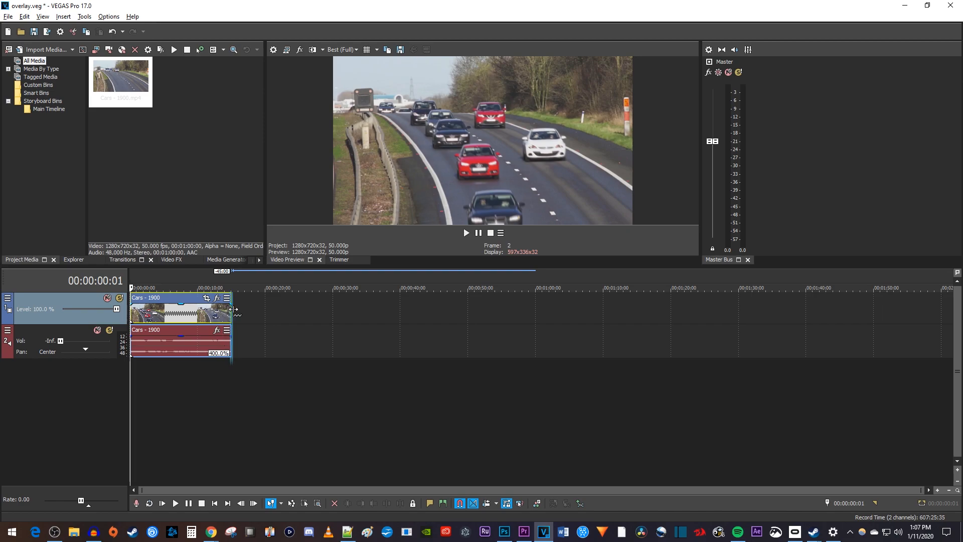
# - Stretch the Cars clip across the timeline to about 58% speed and preview the slow motion
pyautogui.moveTo(233, 311); pyautogui.dragTo(833, 318)
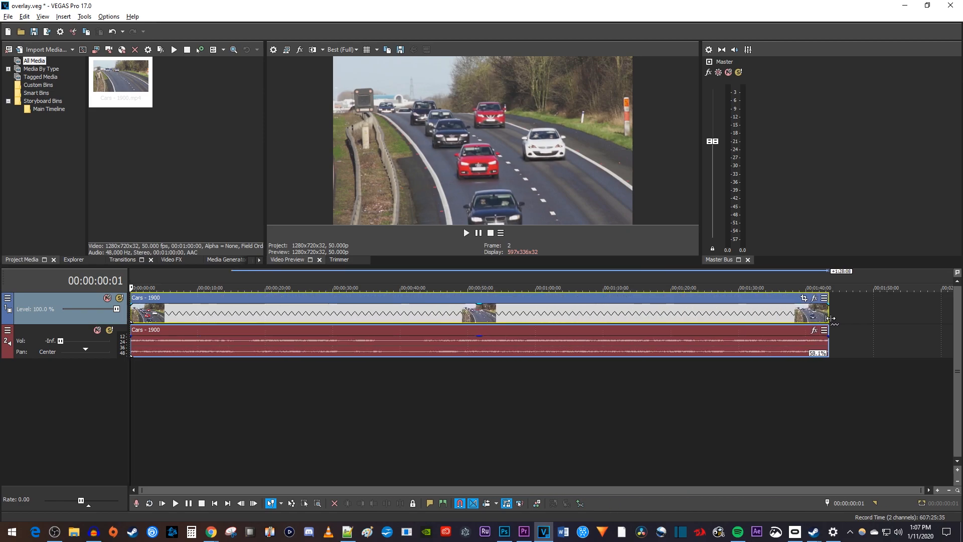
pyautogui.press('space')
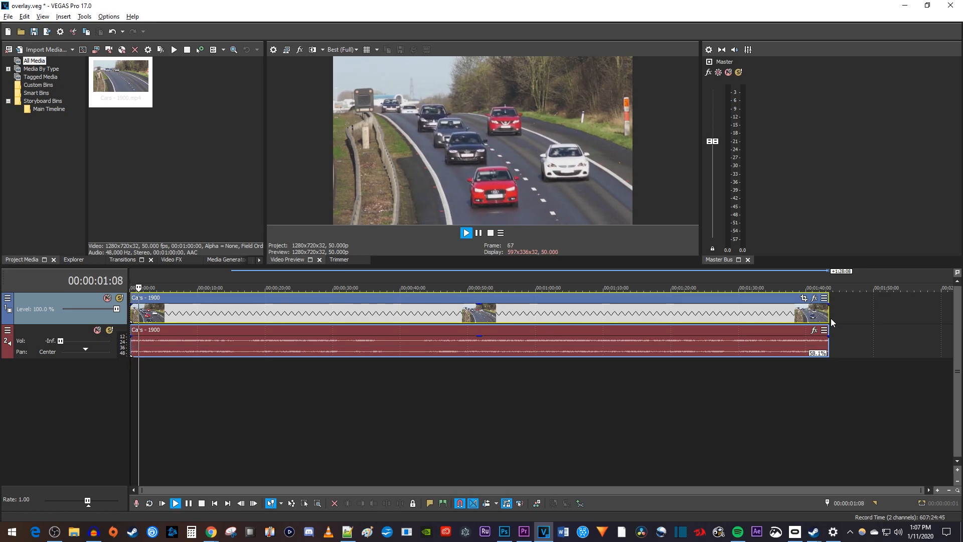